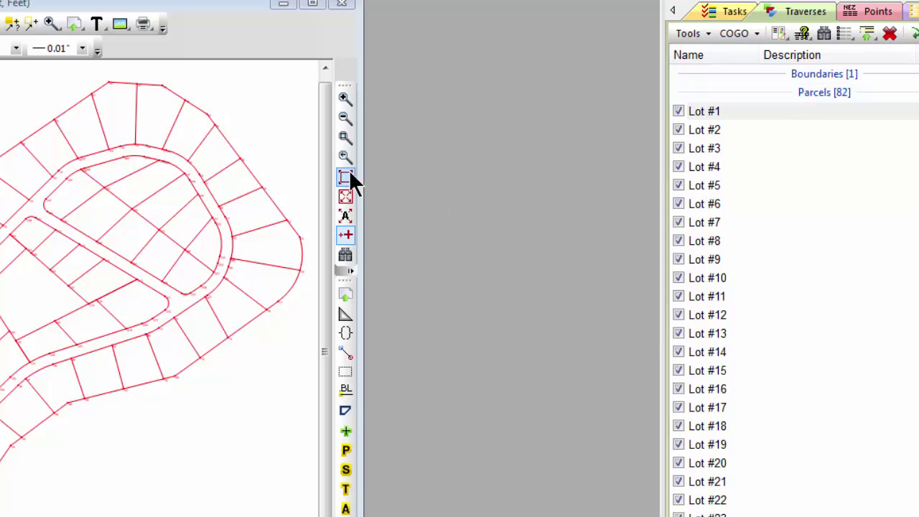
Turn on the name and square-footage lot labels for all traverses in the Parcels group
click(343, 139)
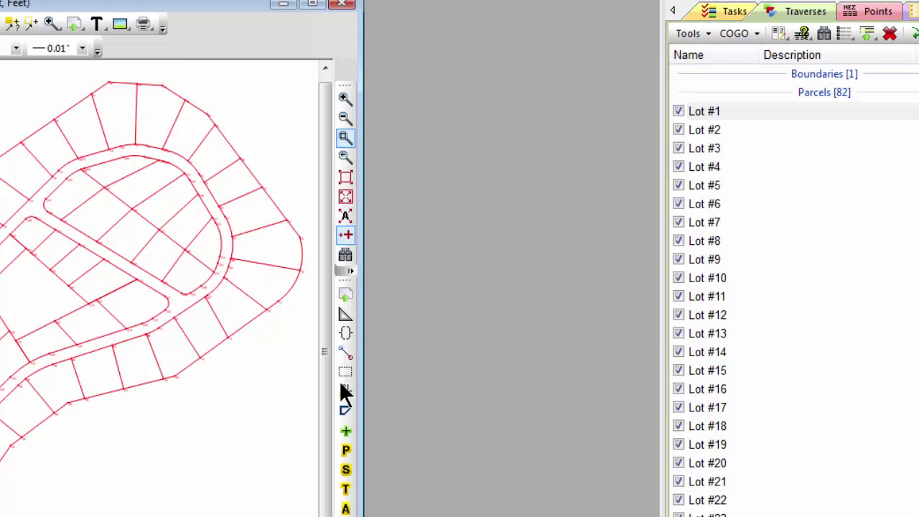
drag(151, 194, 309, 349)
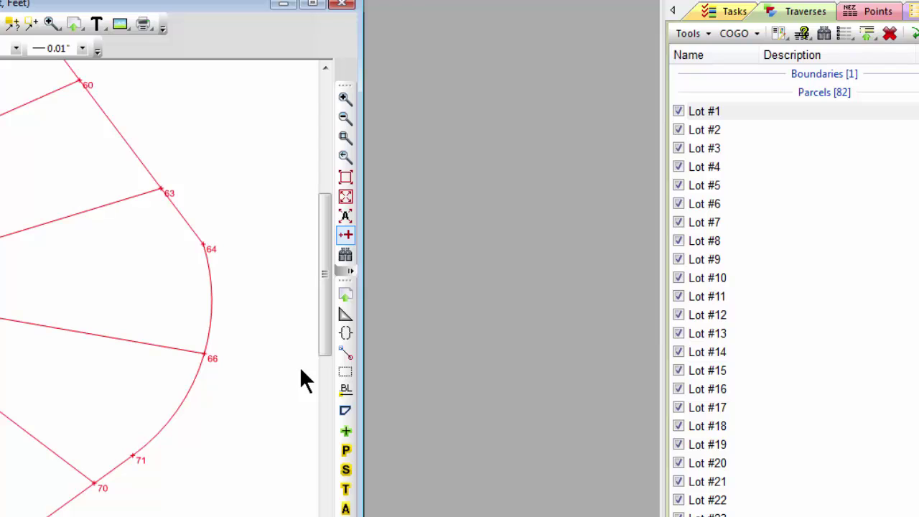
click(814, 98)
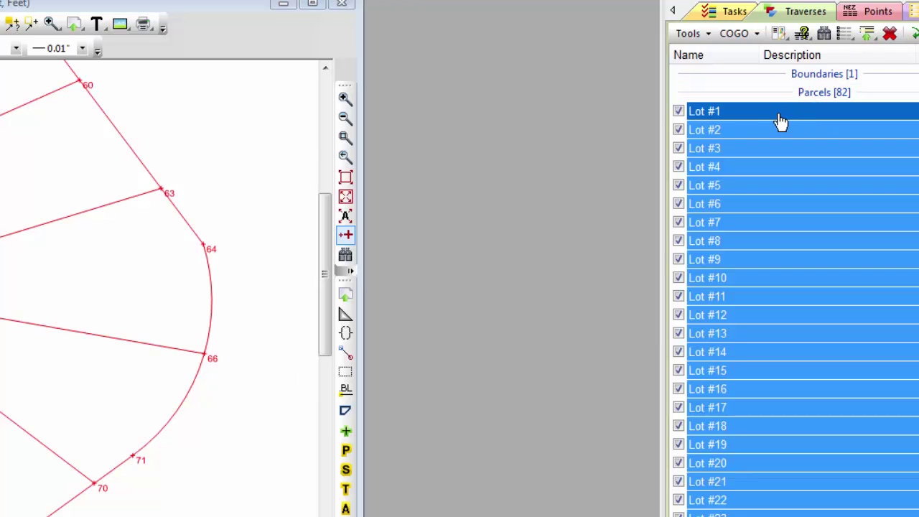
right_click(781, 122)
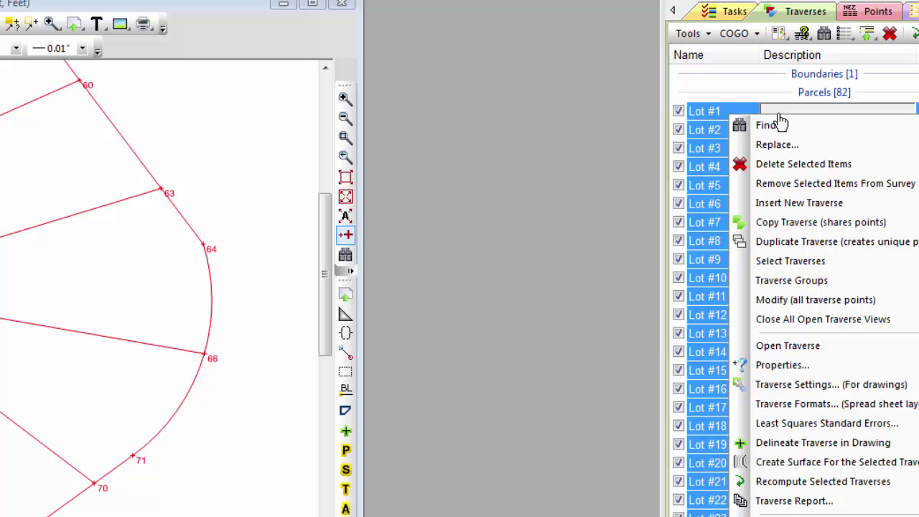
click(815, 384)
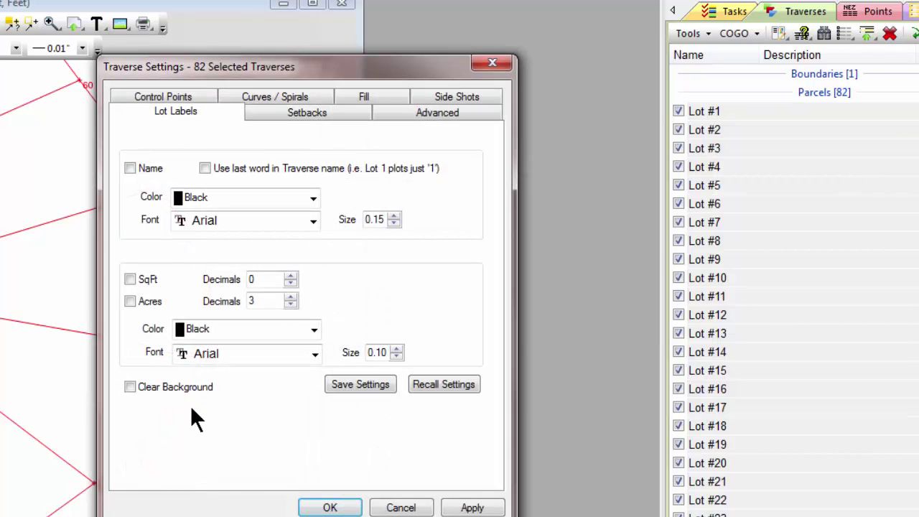
click(130, 168)
click(130, 280)
click(322, 505)
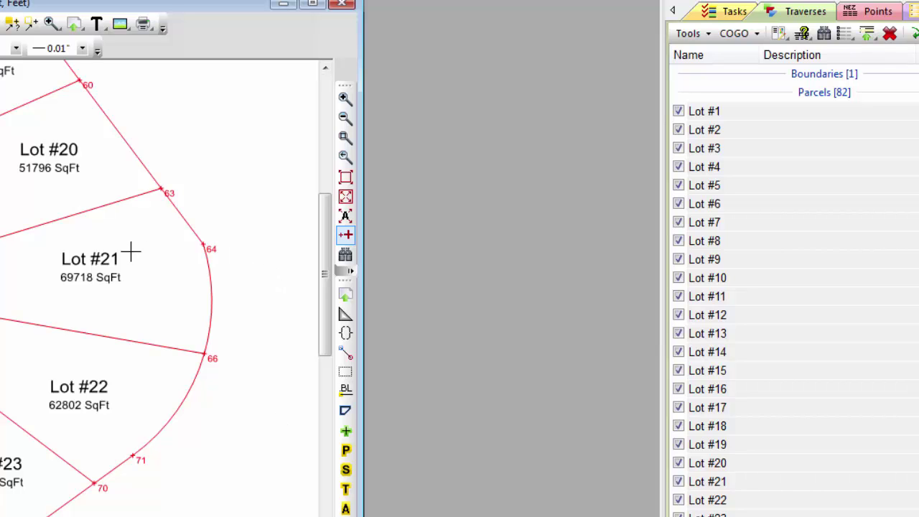
Review the front, side and rear setback distances in the traverse properties of Lot #21
mouse_move(97, 259)
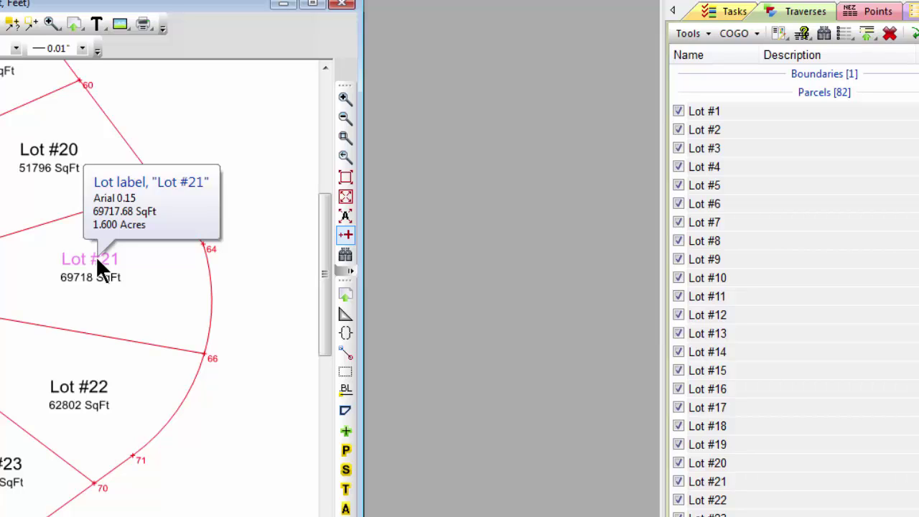
right_click(98, 260)
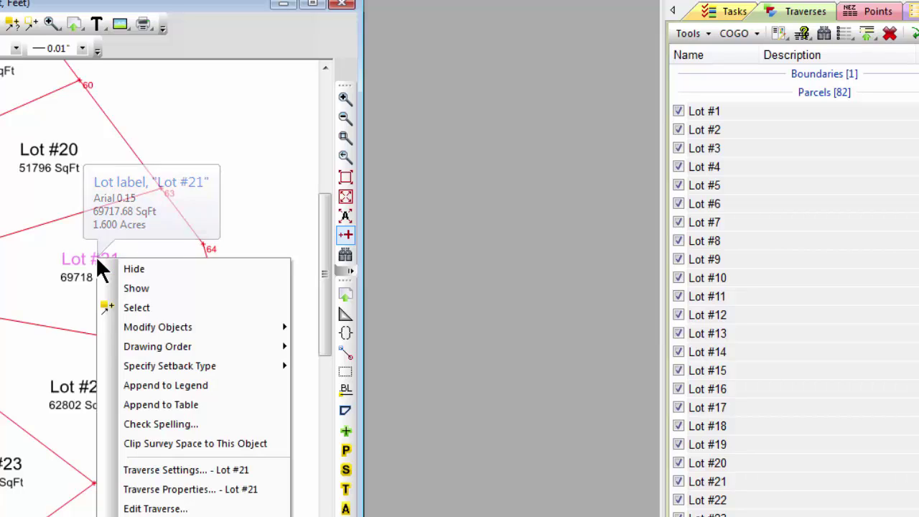
click(190, 491)
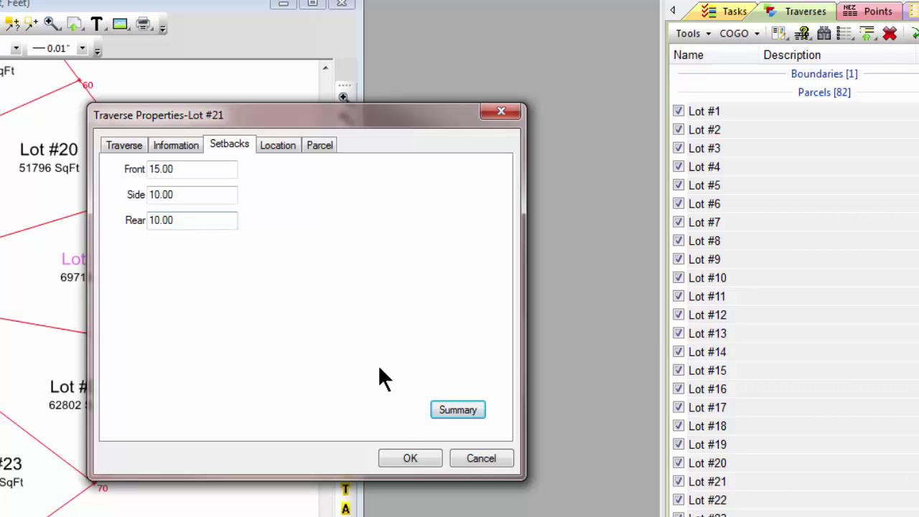
click(412, 460)
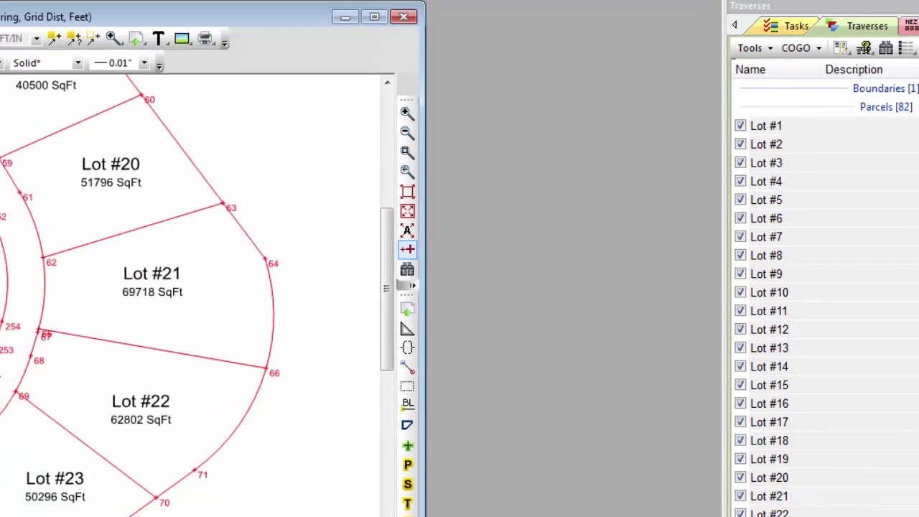
Review the survey-wide front, side and rear setback distances in the survey information
click(28, 12)
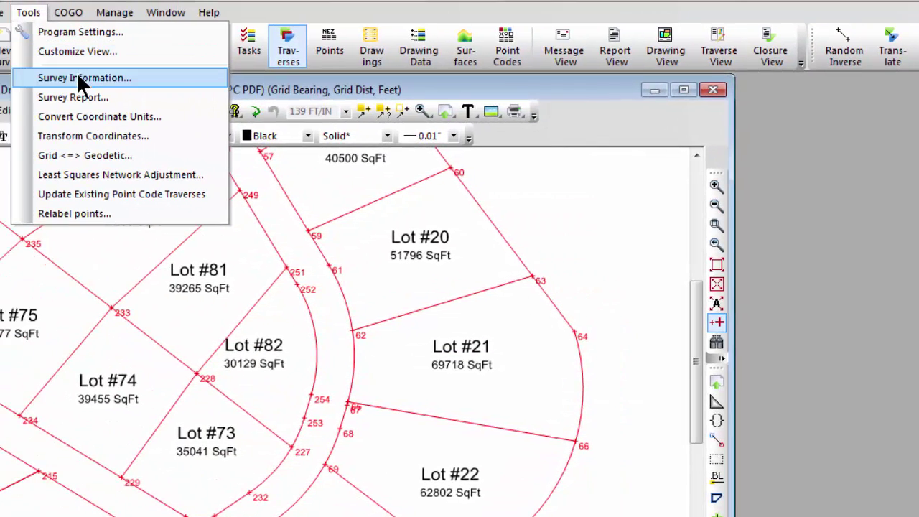
click(81, 77)
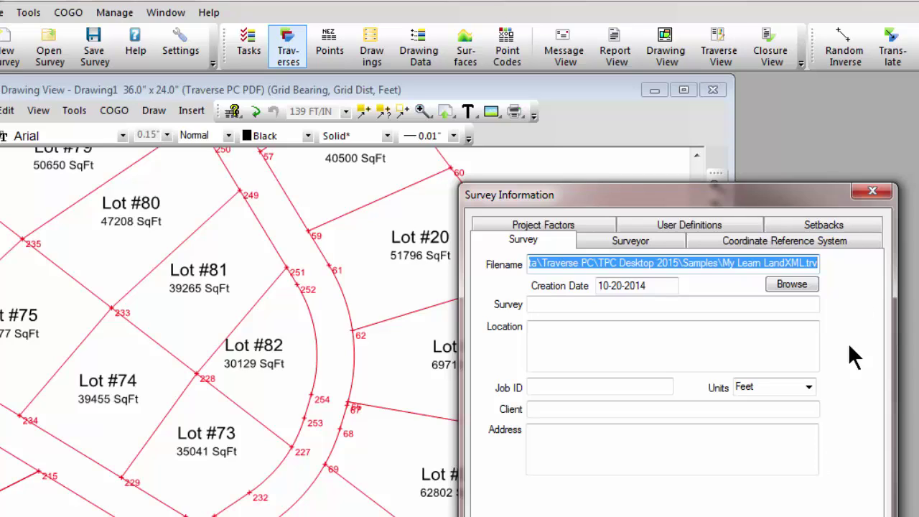
click(852, 224)
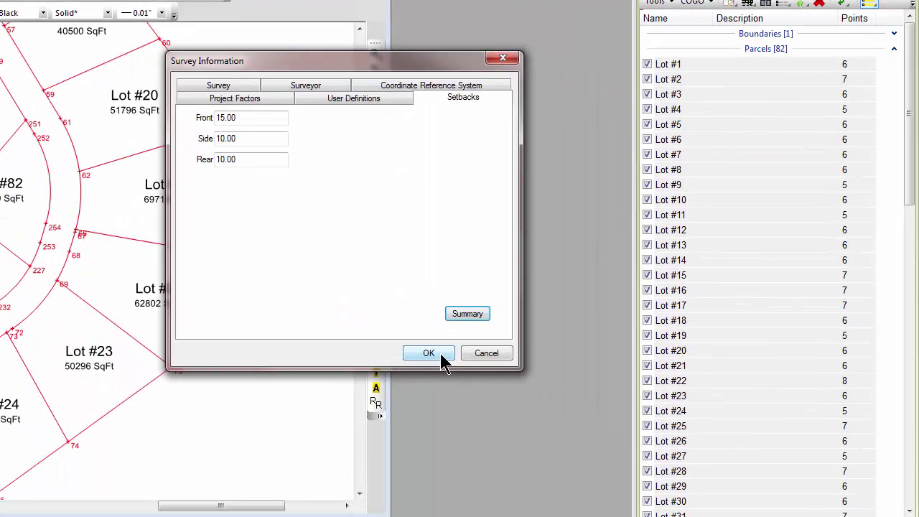
click(428, 353)
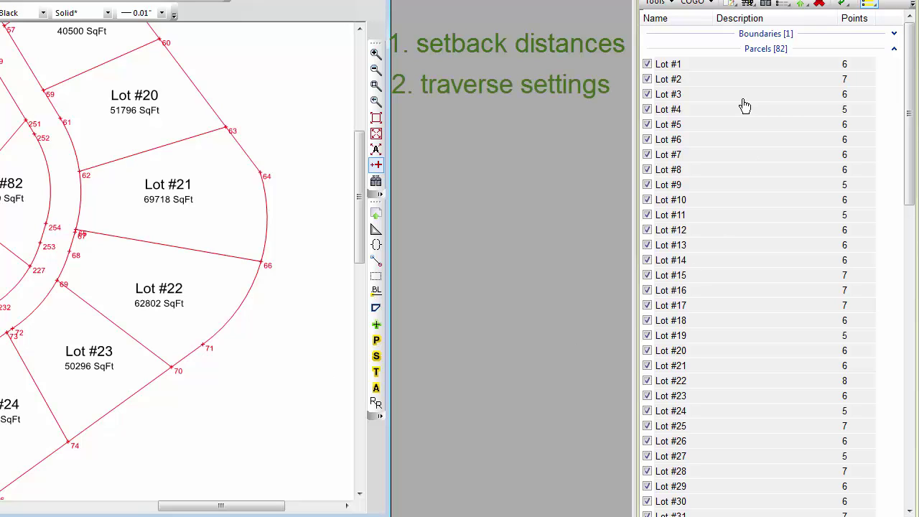
Set the setback line type to Dashed_2 in the traverse settings of all parcels
click(762, 48)
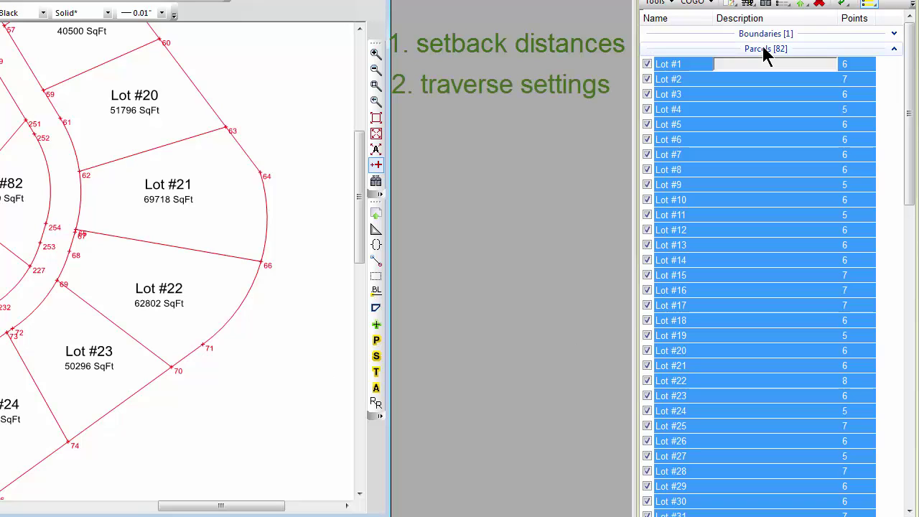
right_click(718, 70)
click(773, 288)
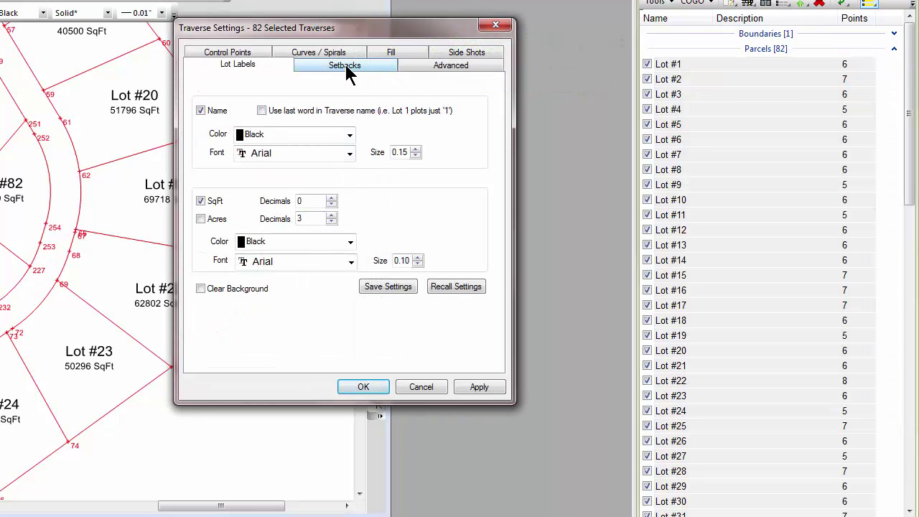
click(345, 66)
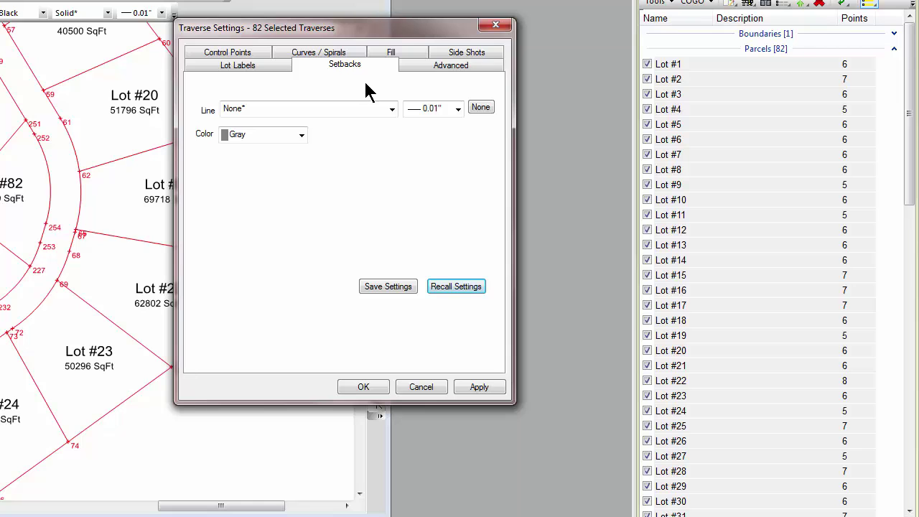
click(392, 109)
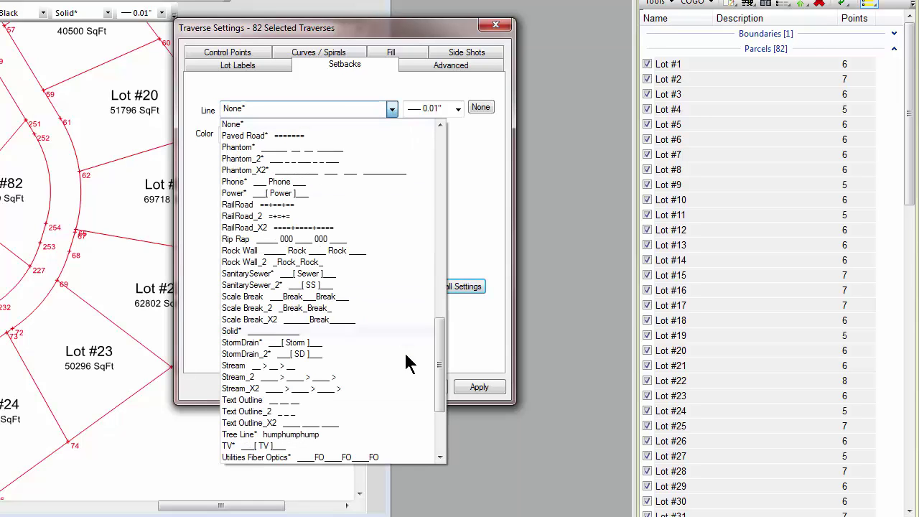
drag(440, 380, 440, 215)
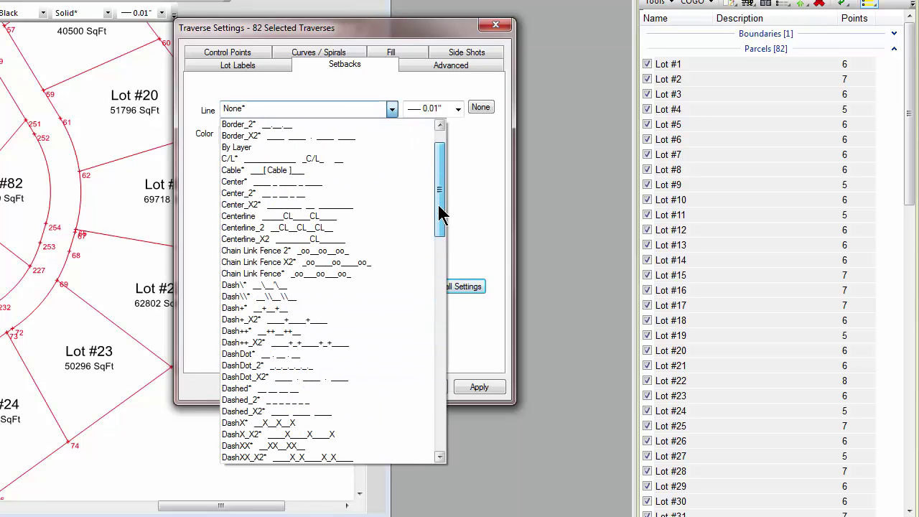
click(301, 401)
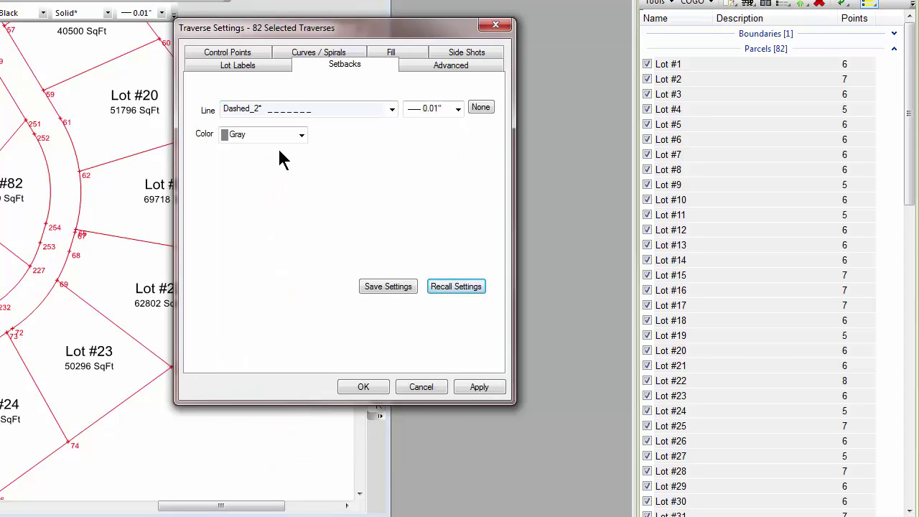
click(374, 388)
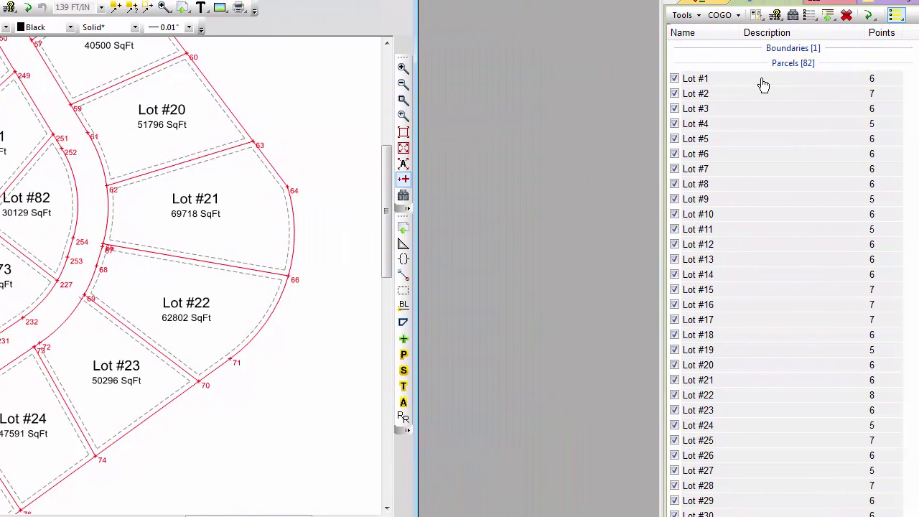
Select Lots #4 through #13 in the traverse list, and replace that selection with the whole Parcels group
click(758, 94)
key(ctrl+a)
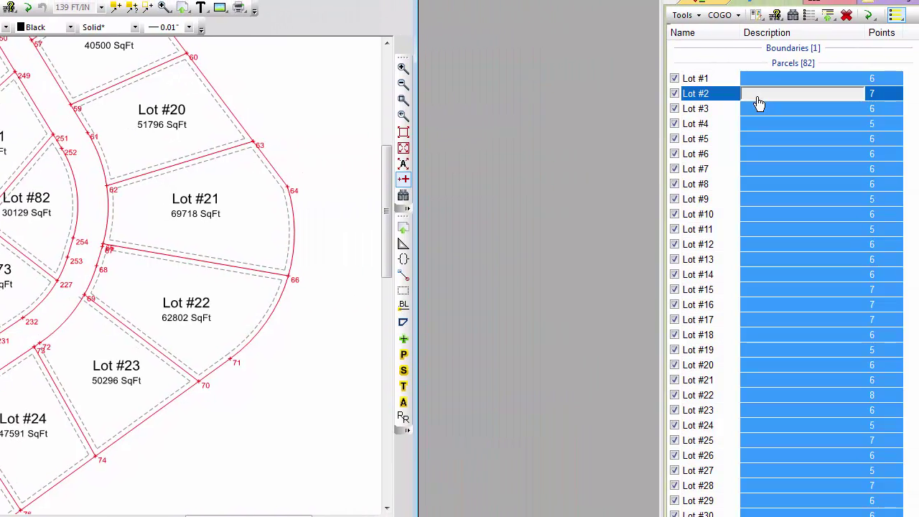
click(808, 16)
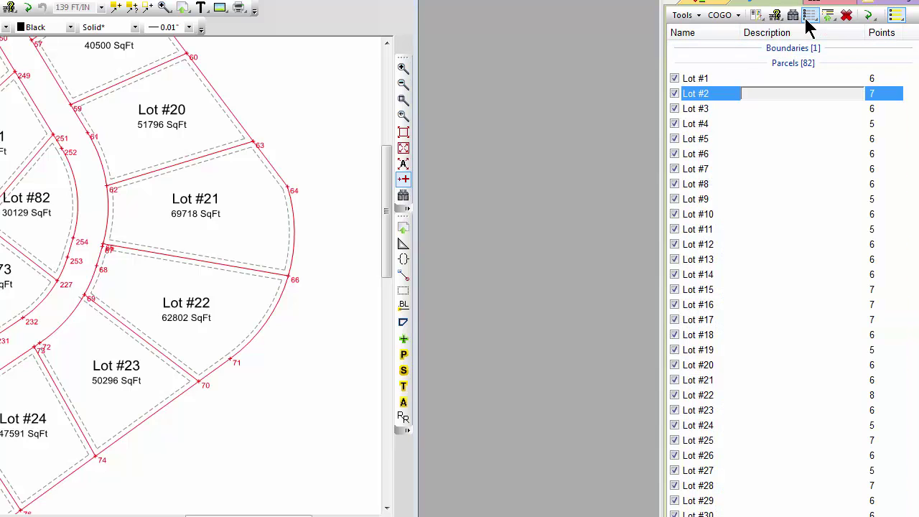
click(748, 123)
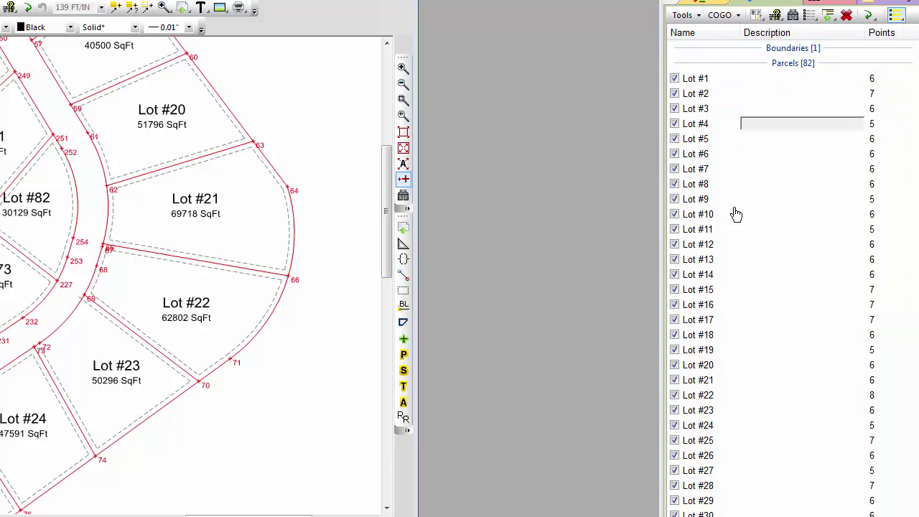
shift+click(697, 261)
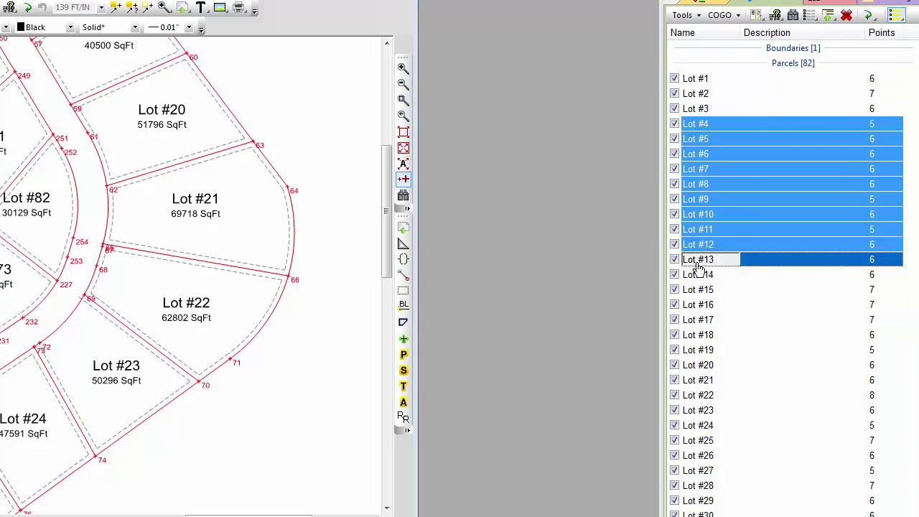
click(779, 63)
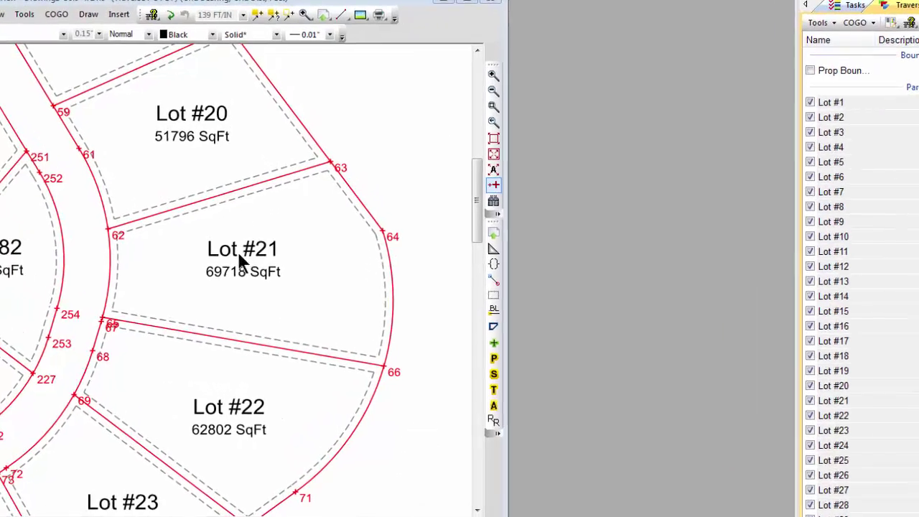
Specify the Front setback type for Lot #21's curve between points 62 and 65
middle_drag(140, 248, 186, 285)
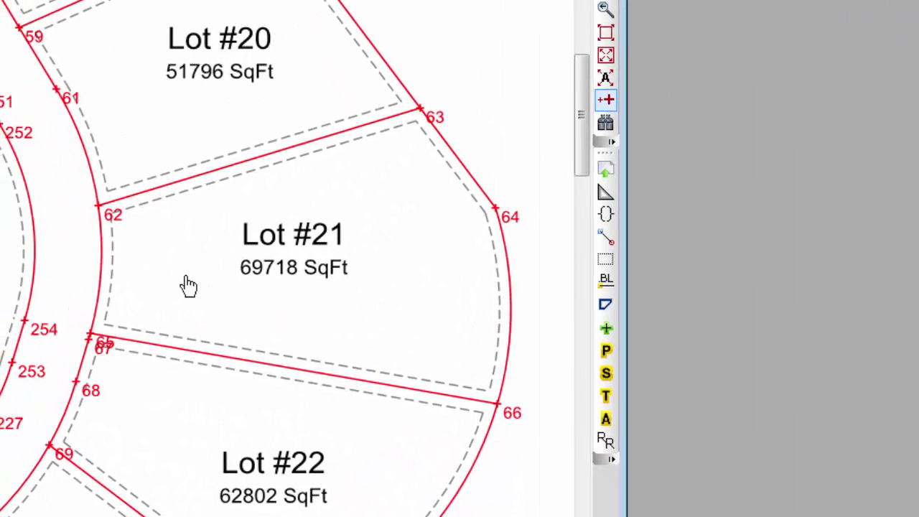
scroll(191, 289, up, 2)
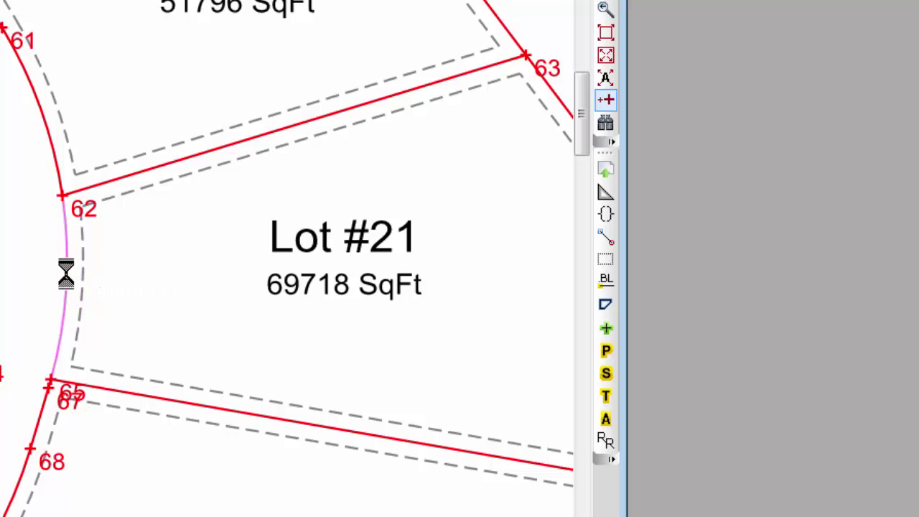
mouse_move(65, 273)
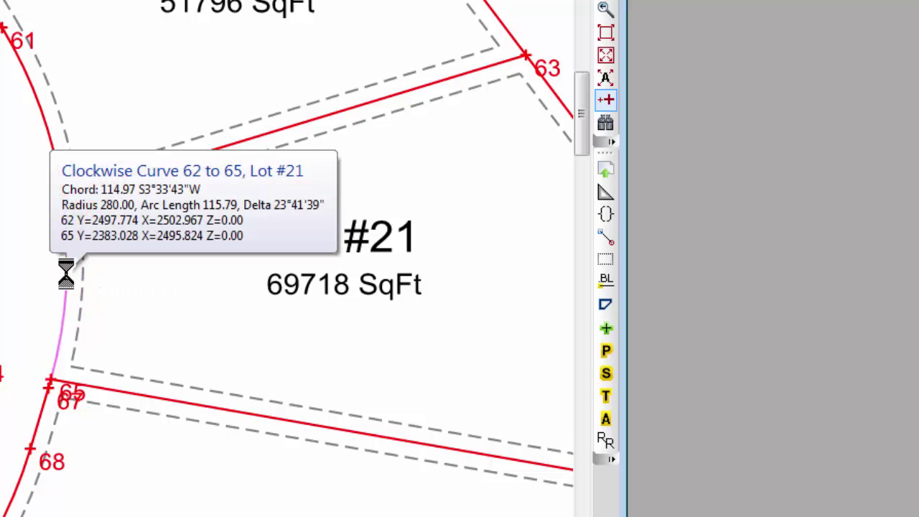
right_click(65, 273)
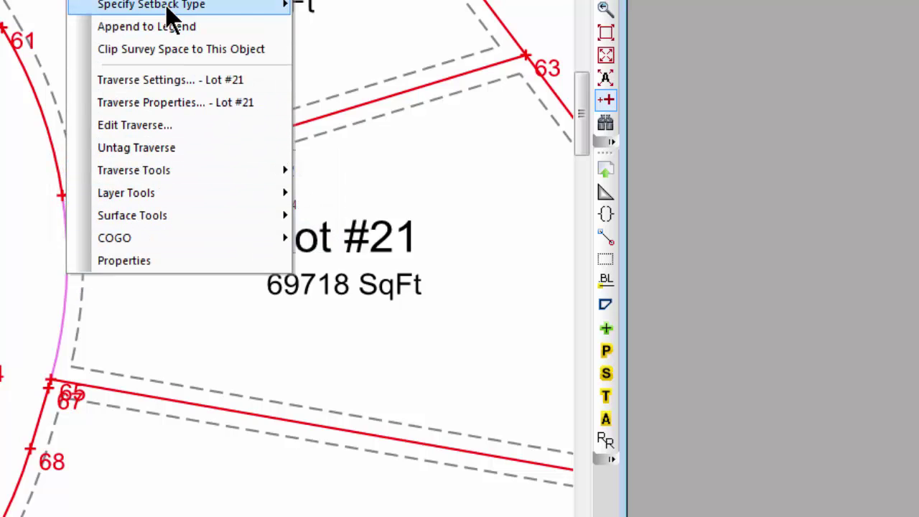
mouse_move(173, 6)
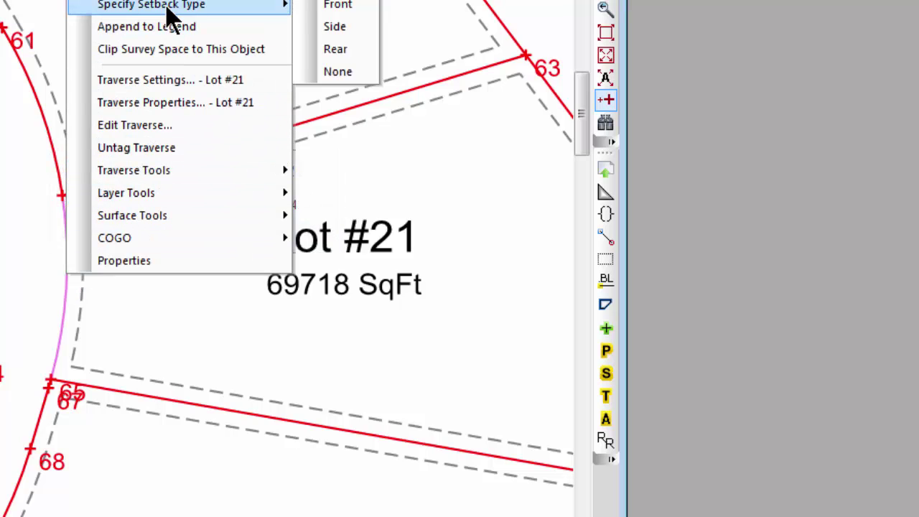
click(340, 7)
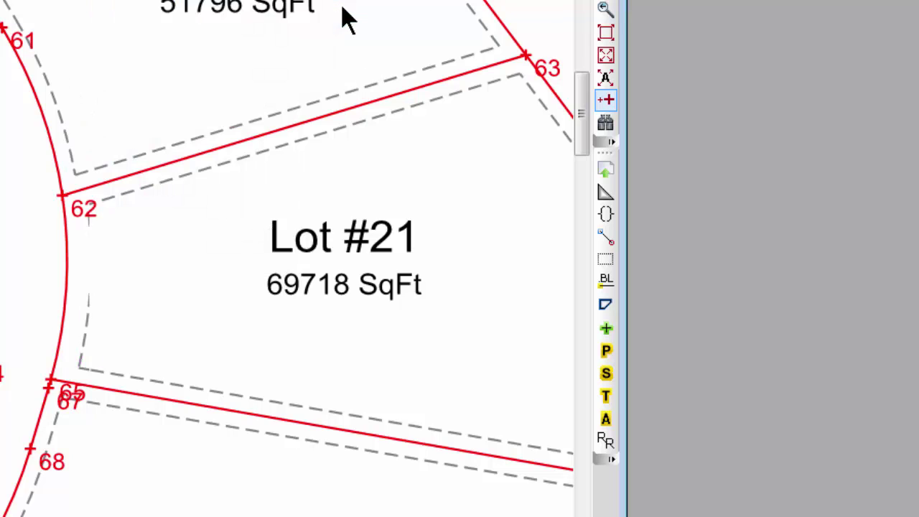